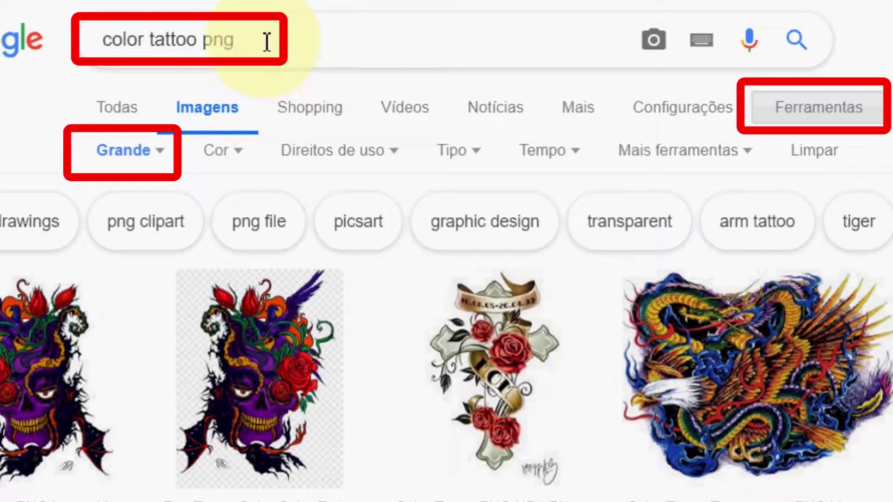
- Search Google Images for 'color tattoo png' with Tamanho set to Grande
{"action": "left_click_drag", "start_coordinate": [264, 39], "coordinate": [84, 40]}
{"action": "mouse_move", "coordinate": [232, 40]}
{"action": "left_mouse_down"}
{"action": "mouse_move", "coordinate": [222, 37]}
{"action": "mouse_move", "coordinate": [249, 32]}
{"action": "mouse_move", "coordinate": [80, 40]}
{"action": "left_mouse_up"}
{"action": "left_click", "coordinate": [296, 40]}
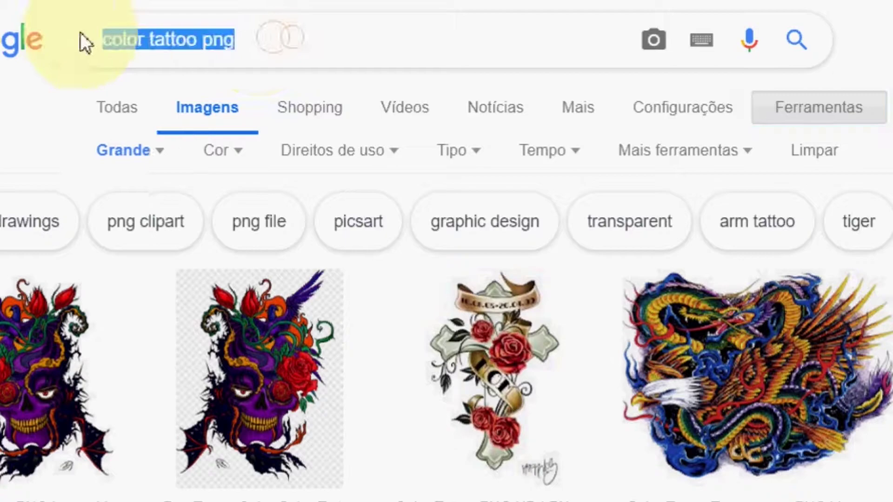
{"action": "mouse_move", "coordinate": [223, 41]}
{"action": "left_mouse_down"}
{"action": "mouse_move", "coordinate": [179, 36]}
{"action": "mouse_move", "coordinate": [284, 56]}
{"action": "left_mouse_up"}
{"action": "left_click", "coordinate": [339, 45]}
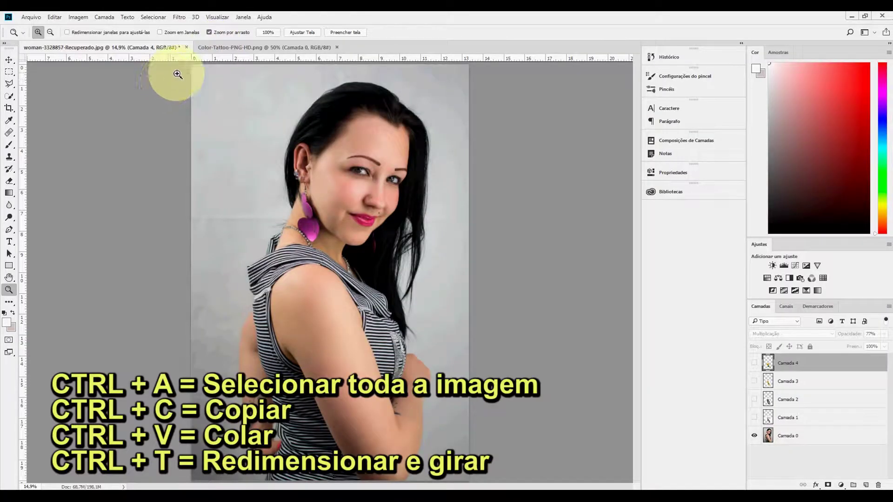
- Paste the rose-and-cross tattoo PNG into the woman's portrait as Camada 5 and start Free Transform
{"action": "left_click", "coordinate": [233, 47]}
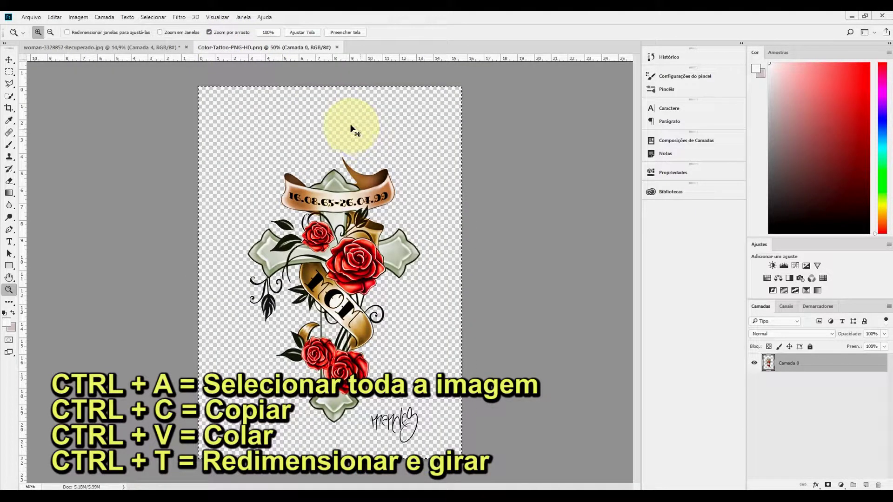
{"action": "left_click", "coordinate": [133, 48]}
{"action": "key", "text": "ctrl+v"}
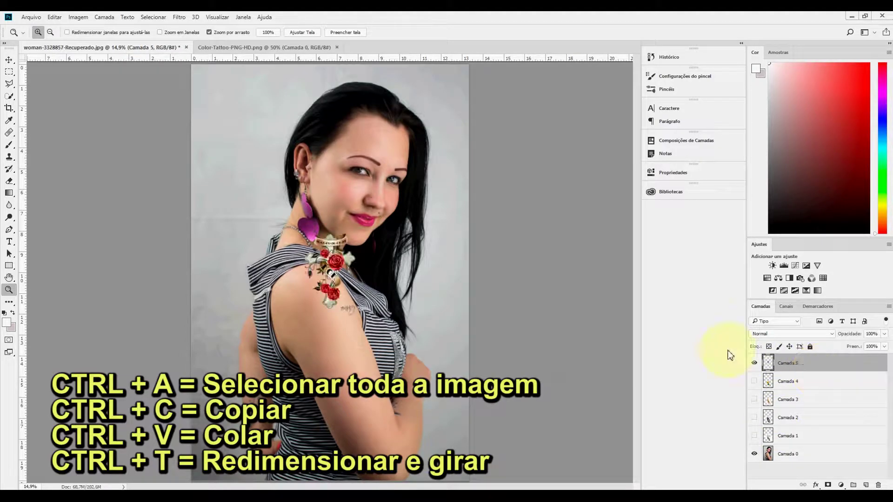
{"action": "key", "text": "ctrl+t"}
- Rotate, enlarge and move the tattoo onto the upper arm, then commit the transform
{"action": "mouse_move", "coordinate": [372, 231]}
{"action": "left_mouse_down"}
{"action": "mouse_move", "coordinate": [391, 403]}
{"action": "mouse_move", "coordinate": [406, 409]}
{"action": "left_mouse_up"}
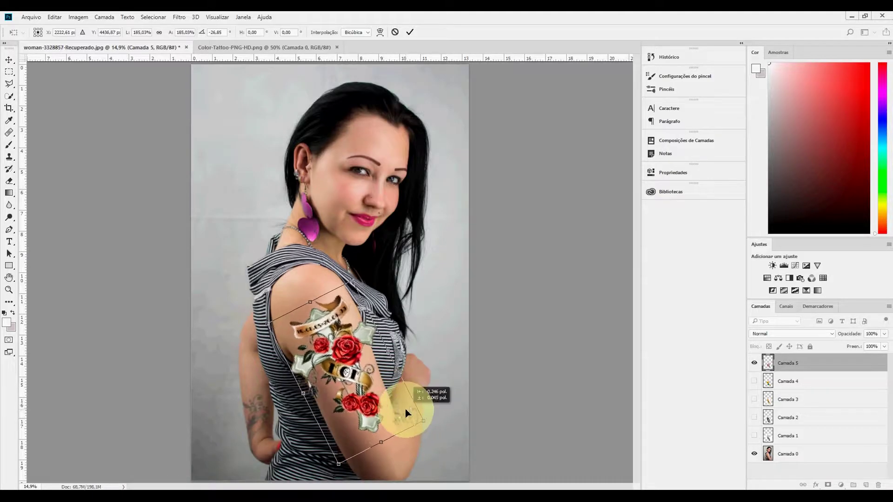
{"action": "left_click", "coordinate": [10, 59]}
{"action": "key", "text": "Return"}
- Erase the stray tattoo fragment near the wrist from Camada 5 with the Eraser
{"action": "left_click", "coordinate": [9, 186]}
{"action": "left_click", "coordinate": [49, 31]}
{"action": "left_click", "coordinate": [522, 64]}
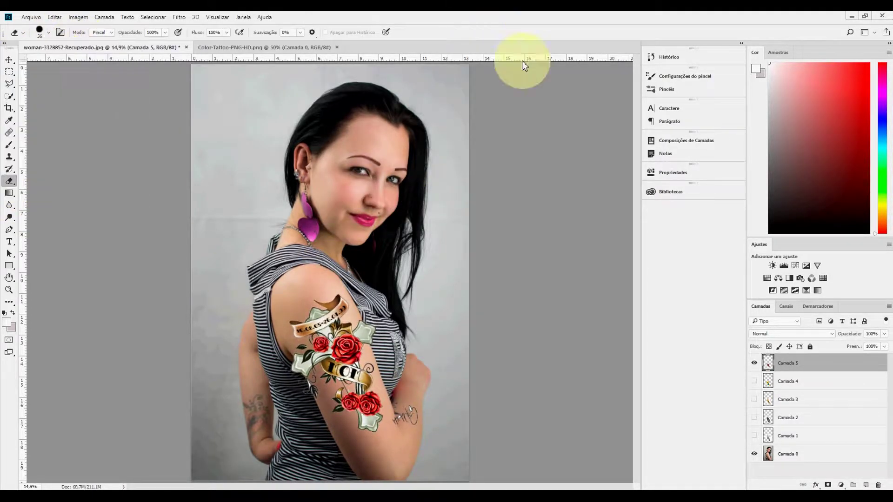
{"action": "left_click", "coordinate": [49, 32]}
{"action": "left_click", "coordinate": [421, 404]}
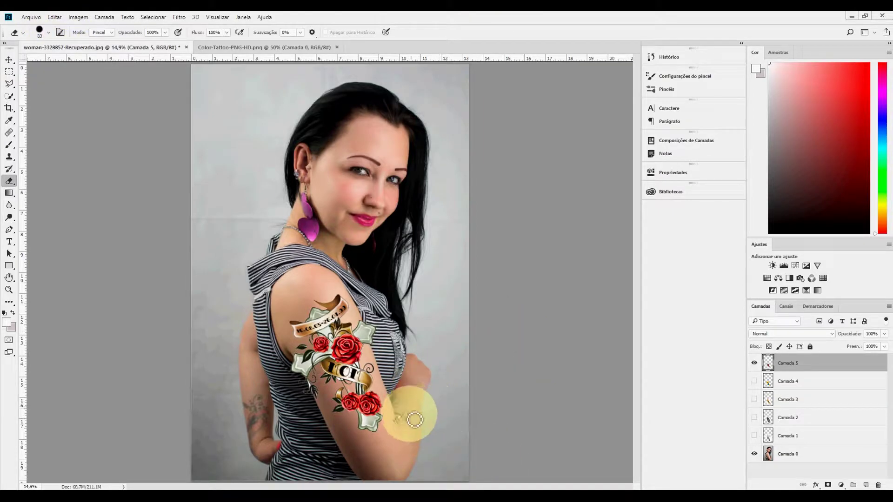
{"action": "key", "text": "m"}
{"action": "left_click", "coordinate": [793, 333]}
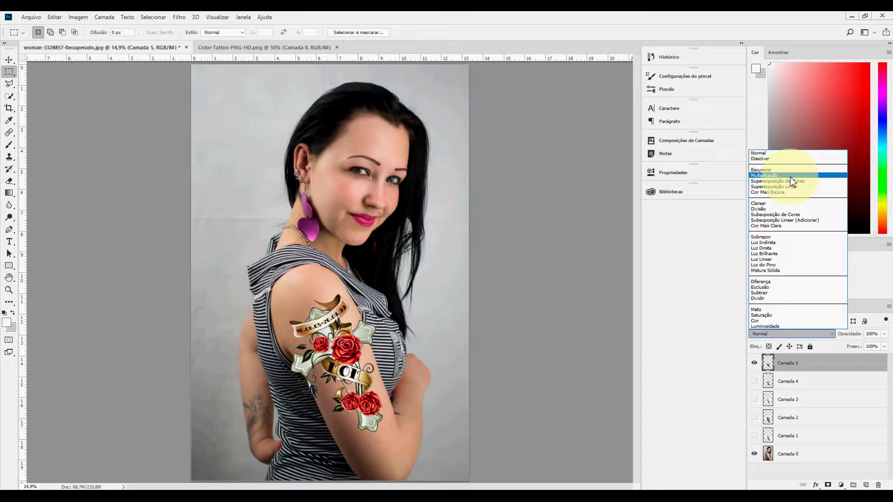
- Set Camada 5 to Multiplicação blending with opacity lowered to about 80%
{"action": "left_click", "coordinate": [791, 175]}
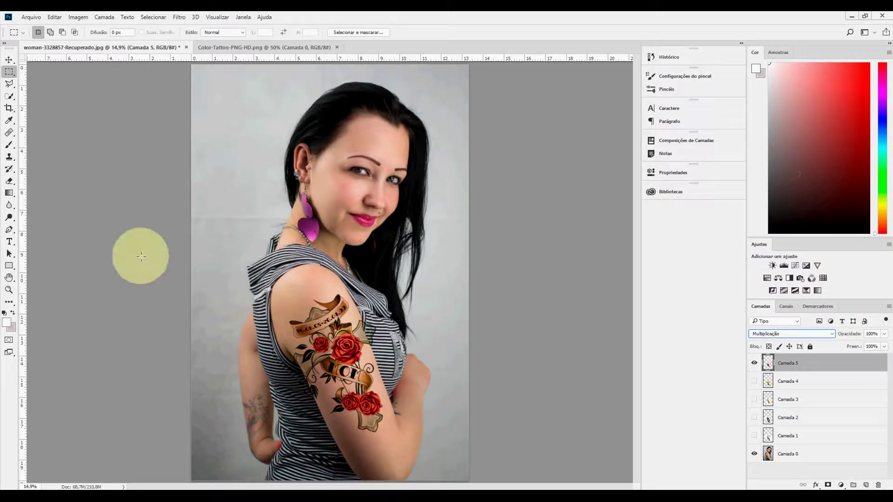
{"action": "left_click", "coordinate": [885, 334]}
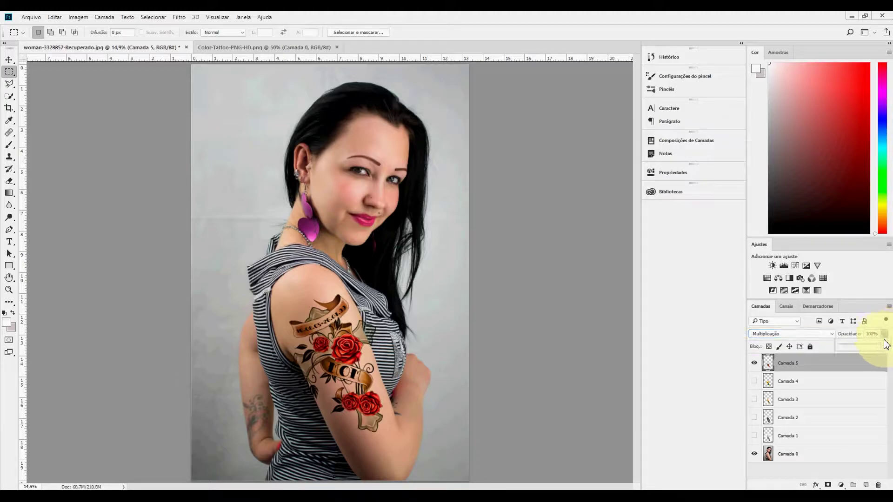
{"action": "left_click_drag", "start_coordinate": [879, 349], "coordinate": [877, 348]}
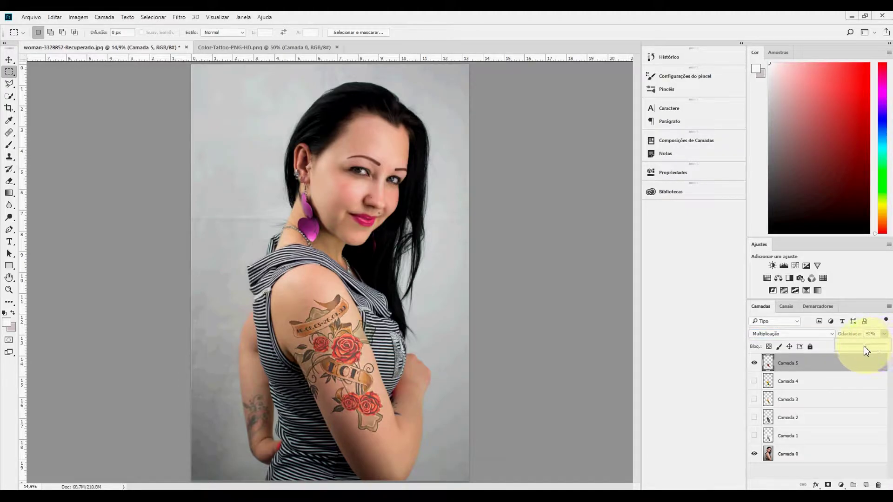
{"action": "left_click_drag", "start_coordinate": [874, 351], "coordinate": [876, 351]}
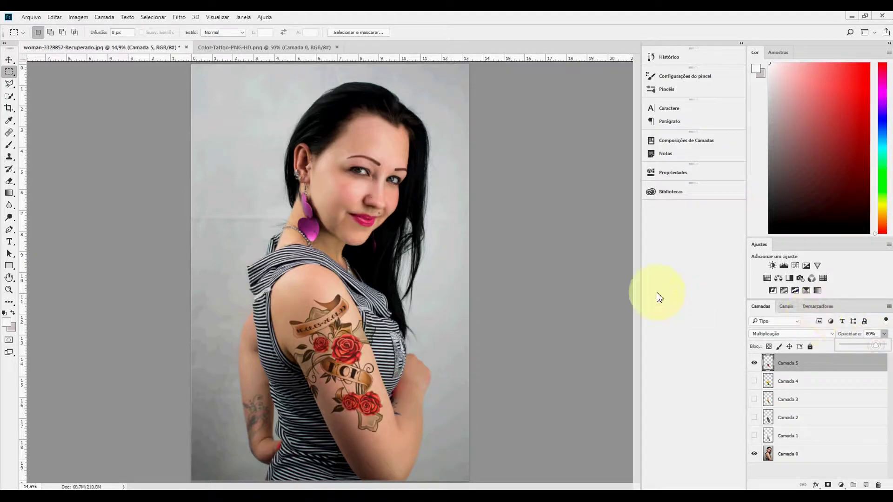
{"action": "left_click", "coordinate": [9, 290]}
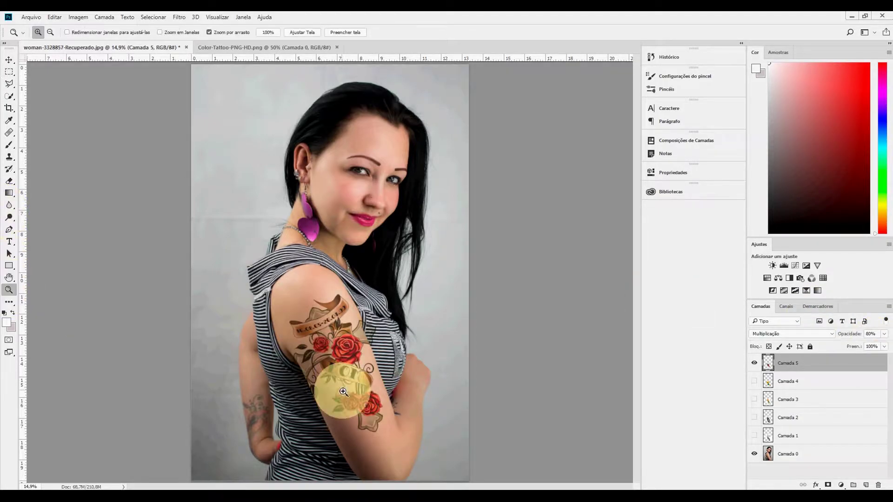
- Zoom onto the roses and outline the tattoo overhang on the shirt with Polygonal Lasso
{"action": "left_click", "coordinate": [350, 436]}
{"action": "left_click", "coordinate": [279, 249]}
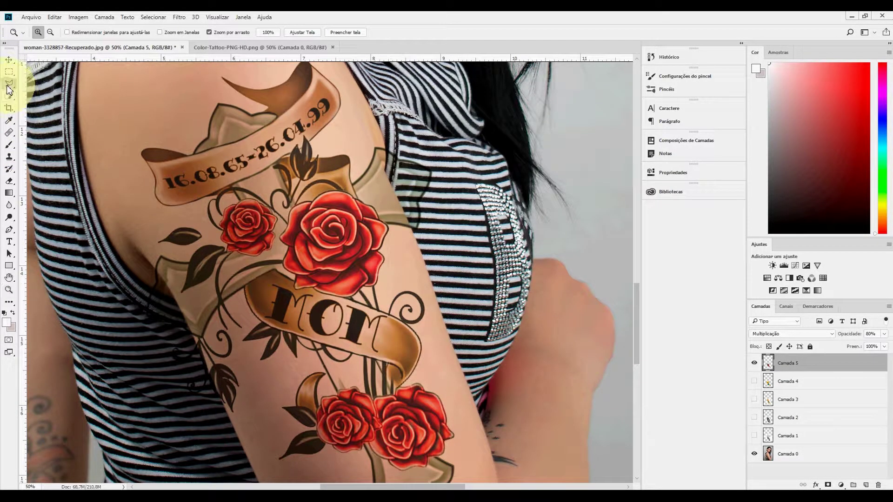
{"action": "left_click", "coordinate": [8, 83]}
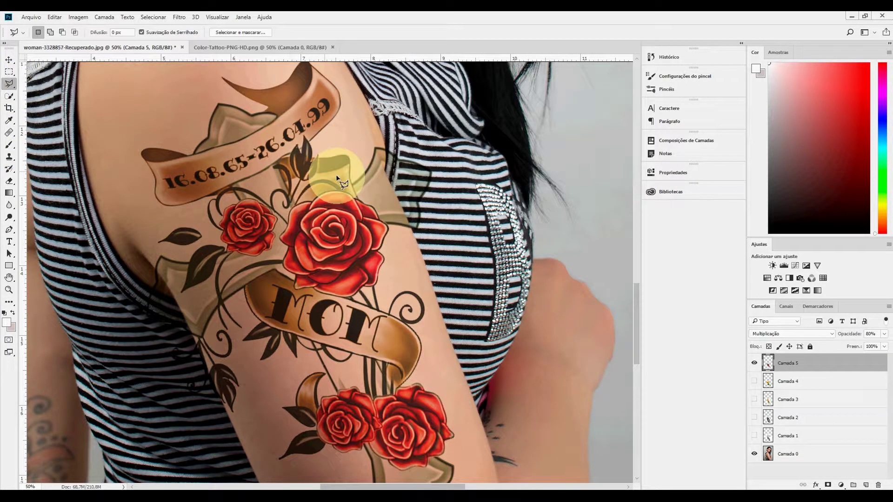
{"action": "left_click", "coordinate": [374, 141]}
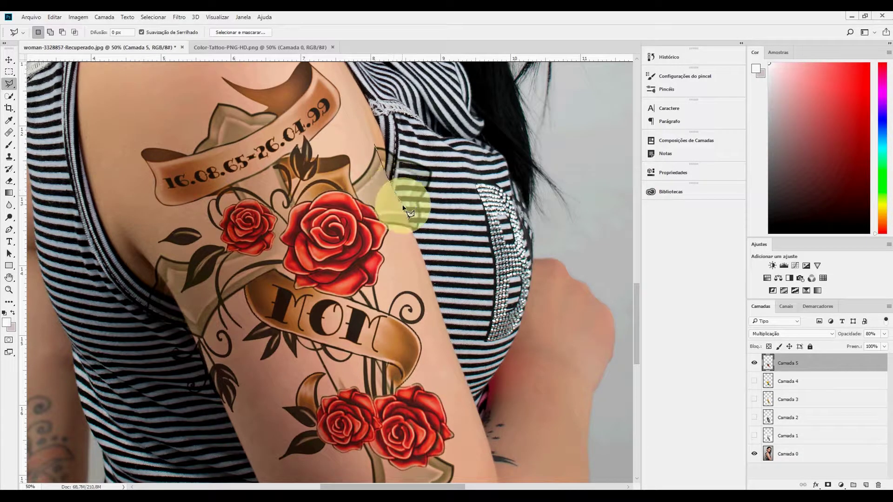
{"action": "left_click", "coordinate": [417, 243]}
{"action": "left_click", "coordinate": [458, 216]}
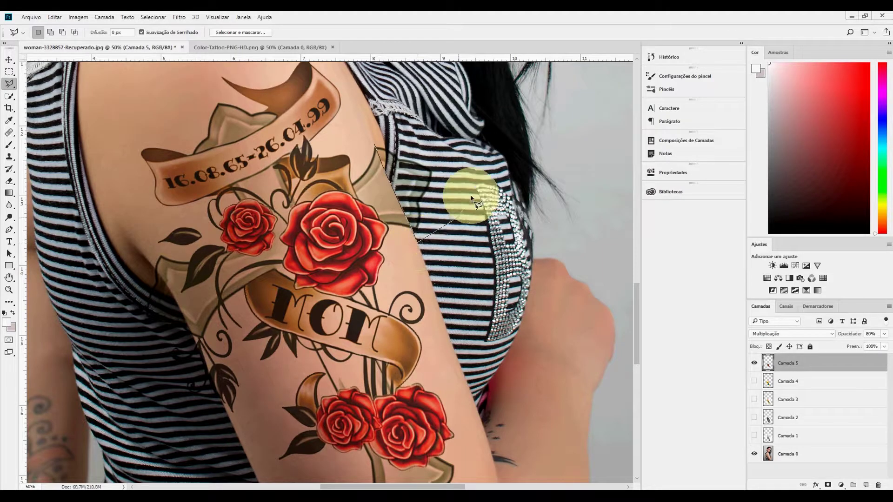
{"action": "left_click", "coordinate": [470, 152]}
{"action": "left_click", "coordinate": [398, 122]}
{"action": "left_click", "coordinate": [375, 147]}
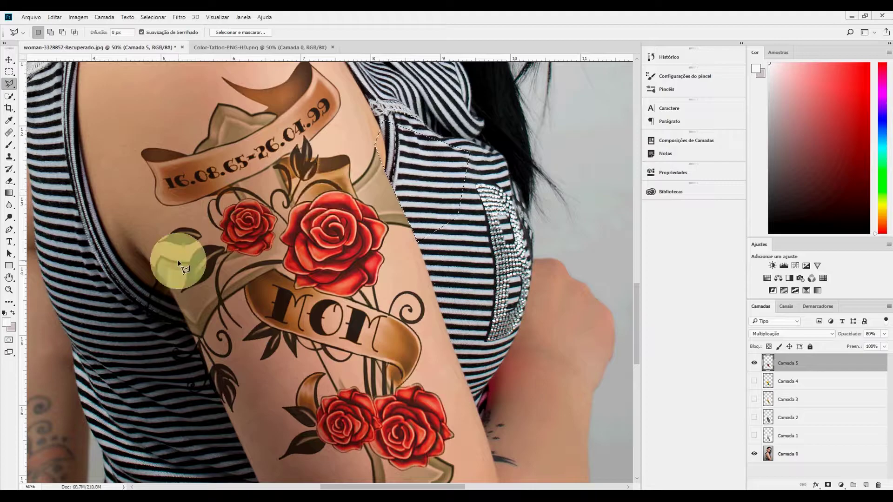
- Trace another outline along the arm's edge over the shirt, then cancel it with Esc
{"action": "left_click", "coordinate": [153, 262]}
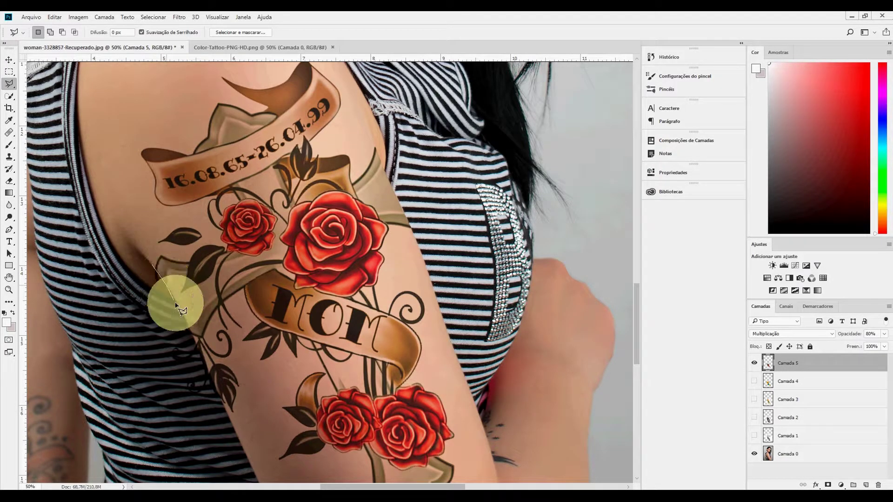
{"action": "left_click_drag", "start_coordinate": [186, 324], "coordinate": [222, 398]}
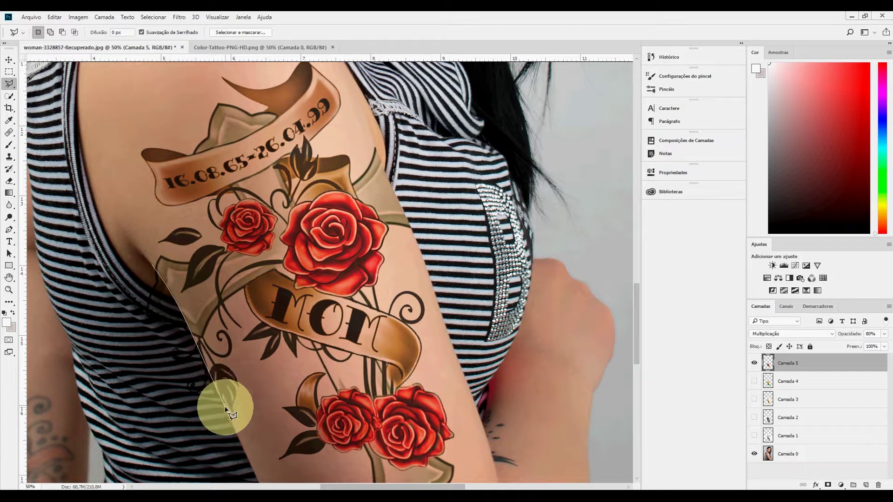
{"action": "key", "text": "Escape"}
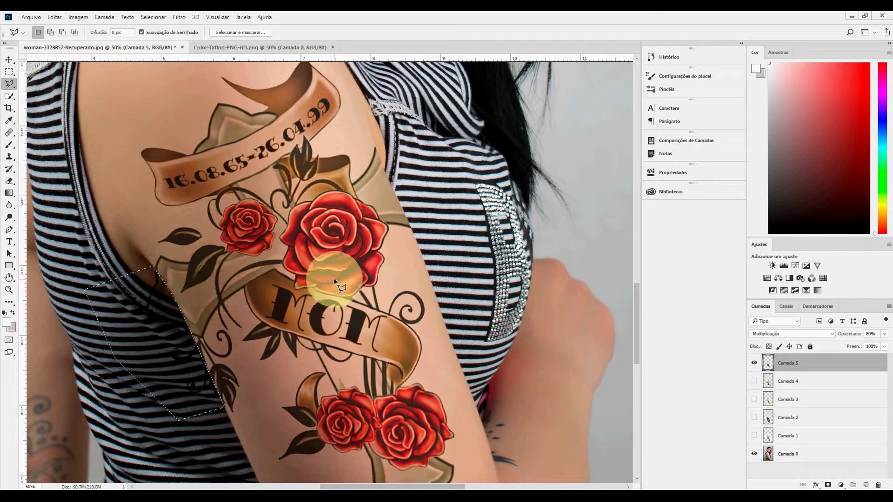
{"action": "left_click", "coordinate": [9, 72]}
- Fit the whole photo in the window, then zoom back in on the tattoo
{"action": "left_click", "coordinate": [9, 289]}
{"action": "right_click", "coordinate": [242, 290]}
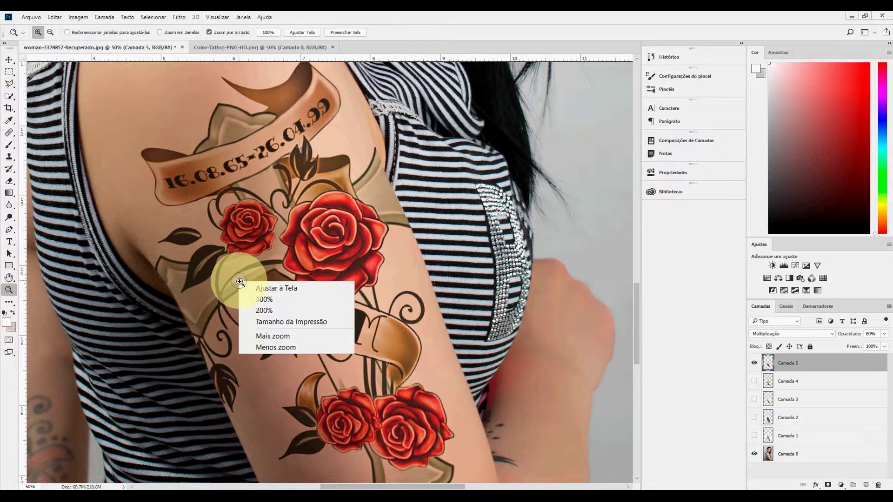
{"action": "left_click", "coordinate": [277, 299]}
{"action": "left_click", "coordinate": [374, 421]}
{"action": "left_click", "coordinate": [374, 414]}
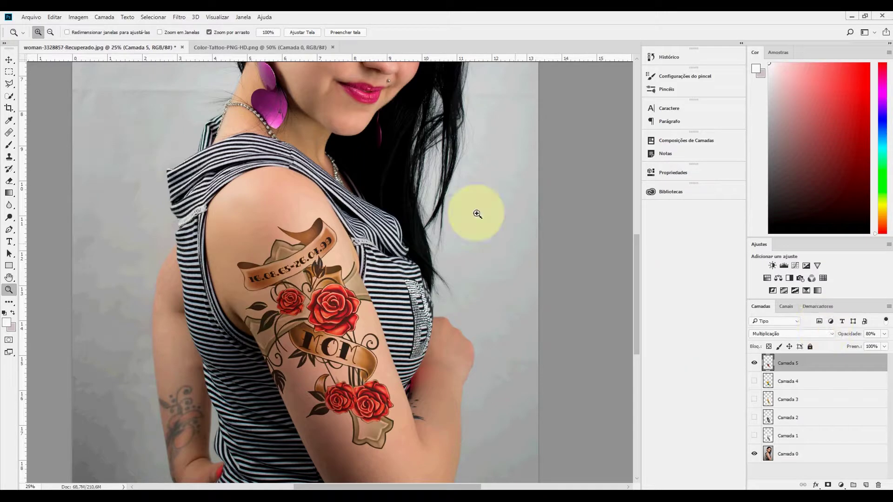
- Apply Adicionar Ruído at 15,36%, Uniforme and Monocromático, to the tattoo layer
{"action": "left_click", "coordinate": [179, 17]}
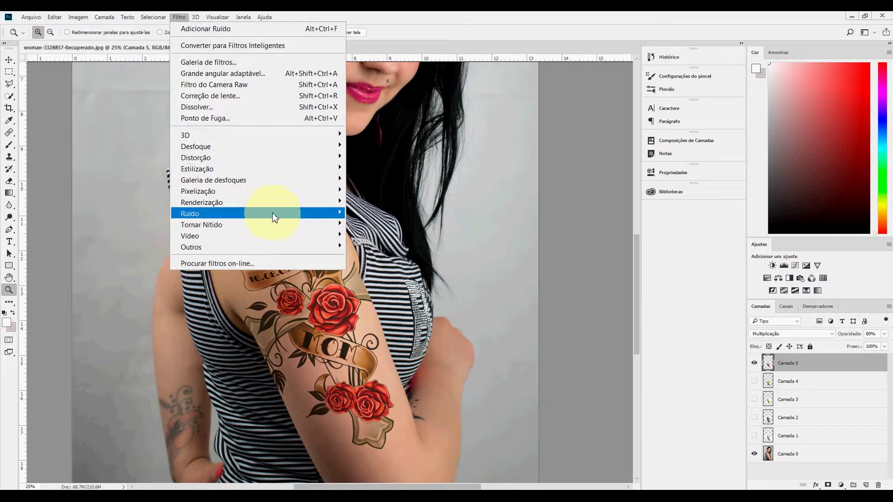
{"action": "mouse_move", "coordinate": [189, 213]}
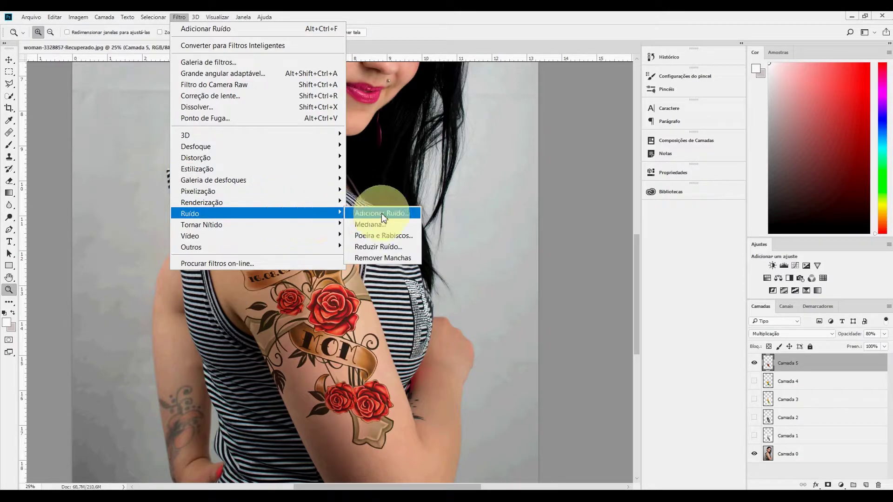
{"action": "left_click", "coordinate": [382, 214]}
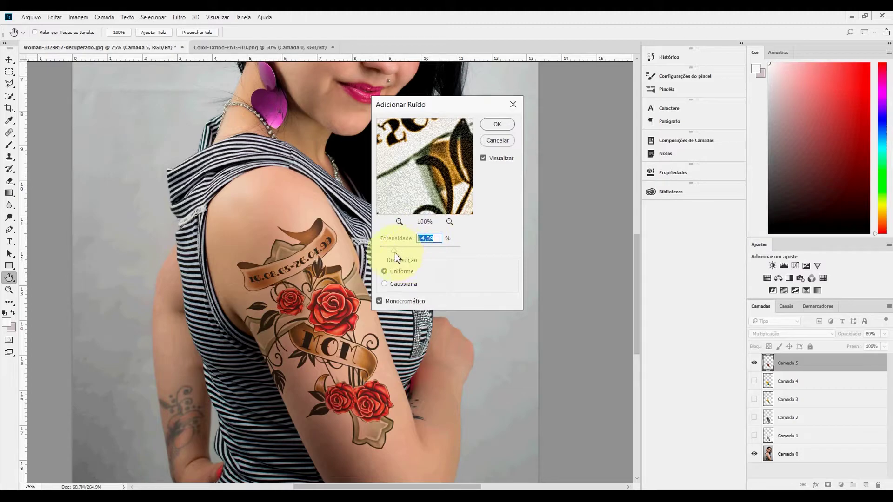
{"action": "left_click_drag", "start_coordinate": [393, 255], "coordinate": [396, 257]}
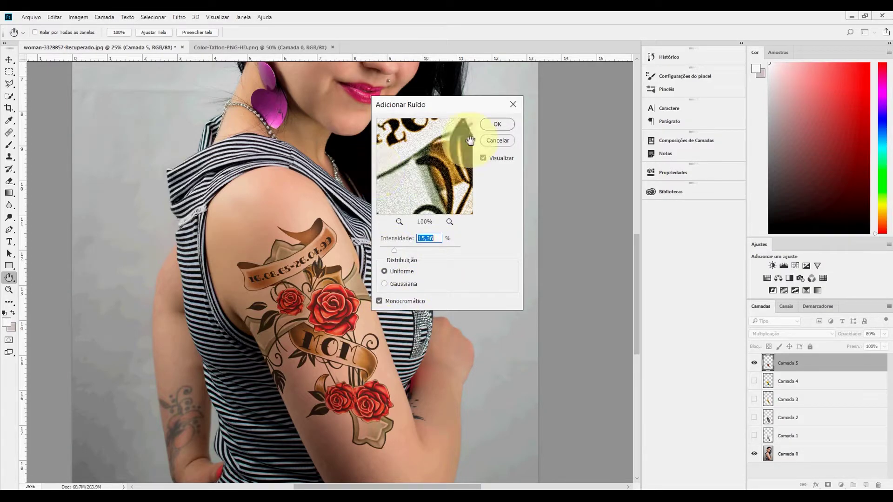
{"action": "left_click", "coordinate": [498, 126]}
{"action": "left_click", "coordinate": [498, 126]}
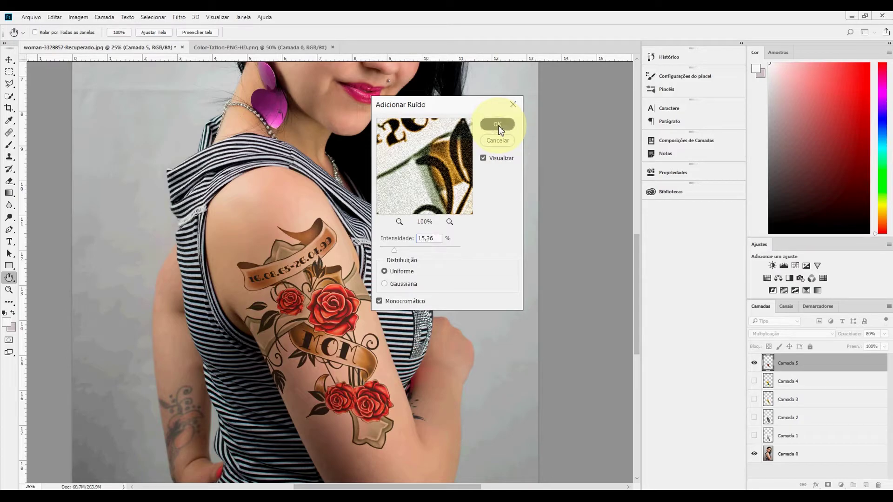
{"action": "left_click", "coordinate": [9, 289]}
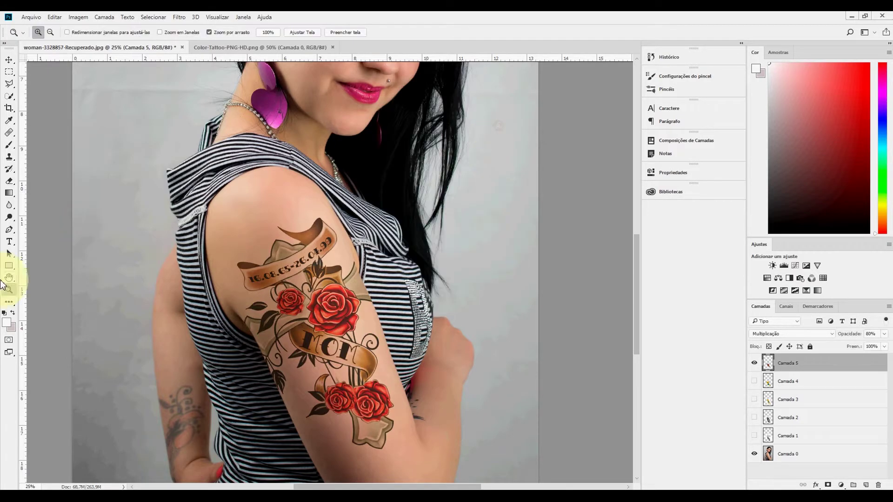
{"action": "left_click", "coordinate": [297, 326]}
{"action": "left_click", "coordinate": [333, 334]}
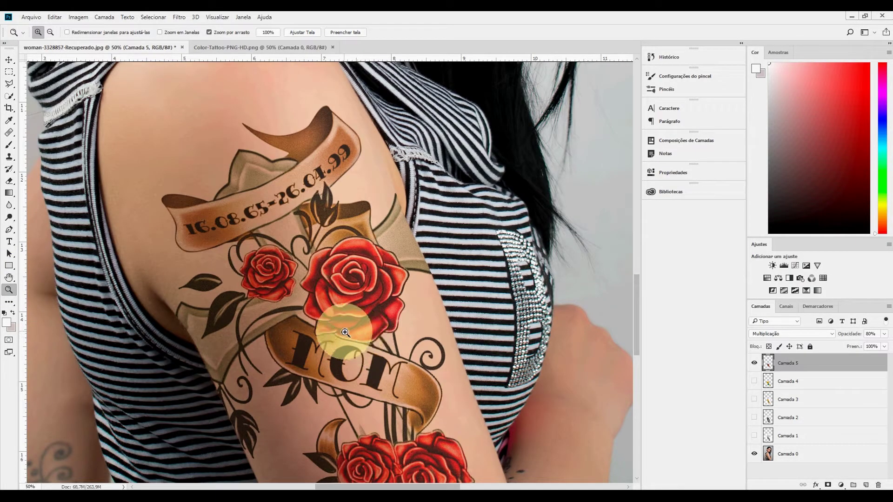
{"action": "left_click", "coordinate": [344, 333]}
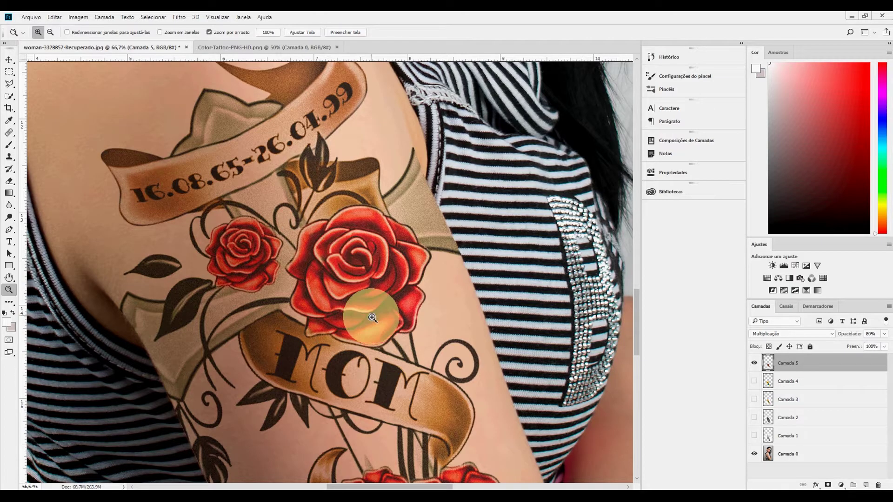
{"action": "scroll", "coordinate": [363, 302], "scroll_direction": "down", "scroll_amount": 3}
{"action": "scroll", "coordinate": [366, 306], "scroll_direction": "down", "scroll_amount": 1}
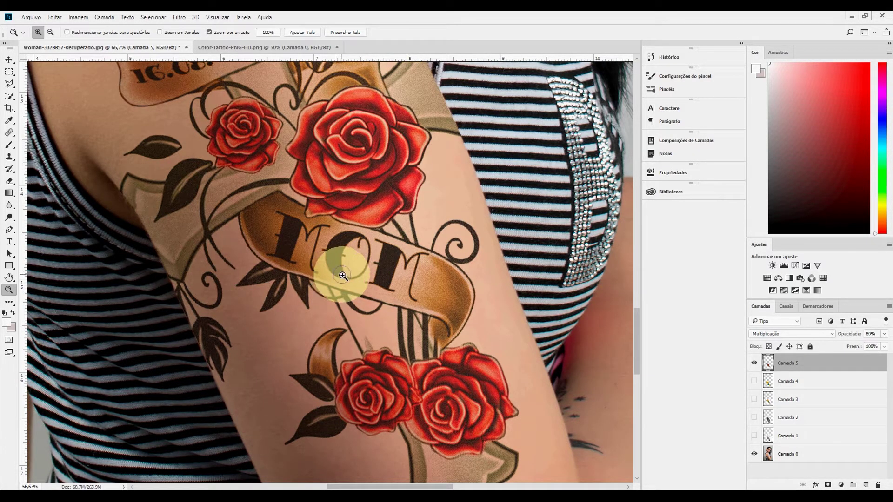
{"action": "right_click", "coordinate": [342, 275]}
{"action": "left_click", "coordinate": [356, 282]}
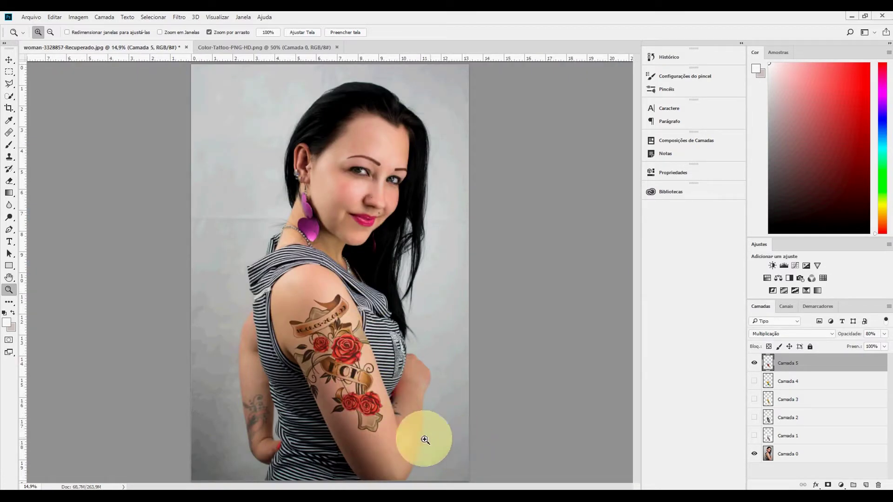
{"action": "left_click", "coordinate": [404, 445]}
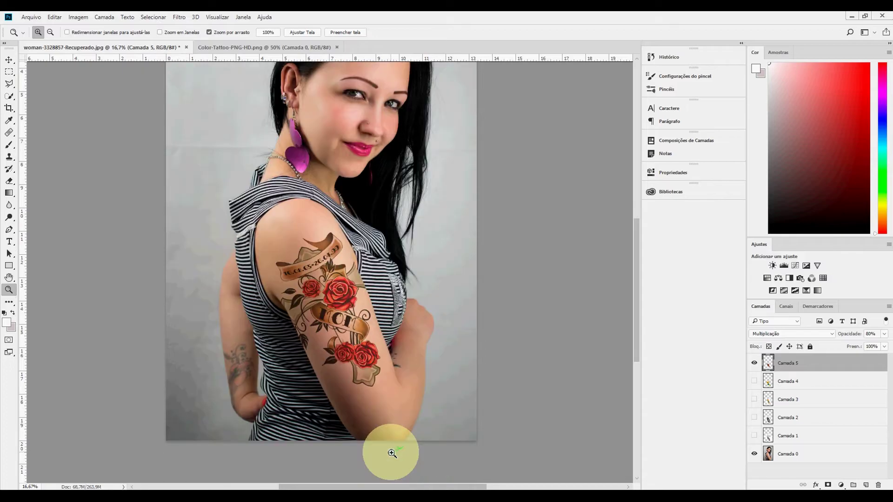
{"action": "scroll", "coordinate": [392, 454], "scroll_direction": "down", "scroll_amount": 1}
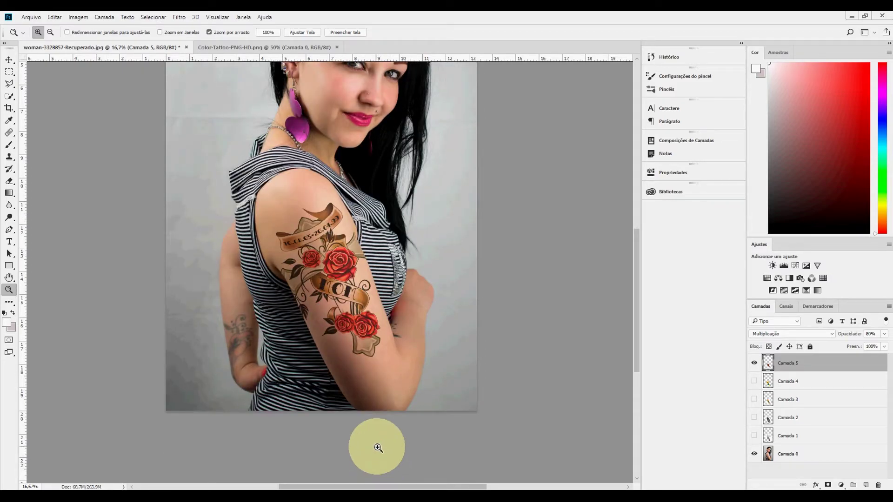
{"action": "scroll", "coordinate": [342, 372], "scroll_direction": "up", "scroll_amount": 3}
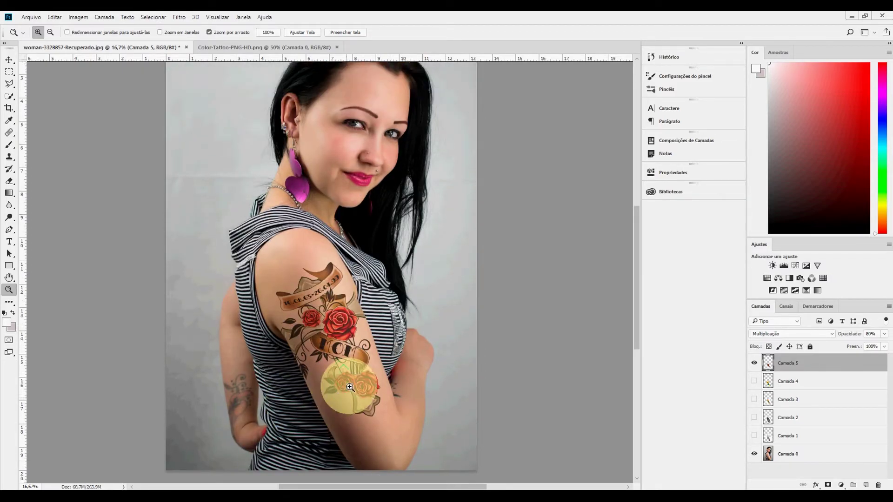